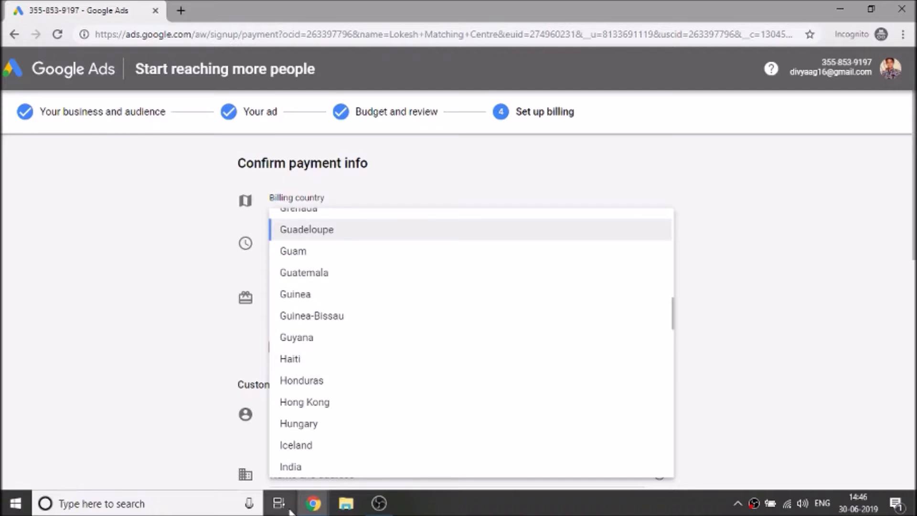
Step: Choose India as the billing country and (GMT+05:30) India Time as the time zone
left_click(340, 467)
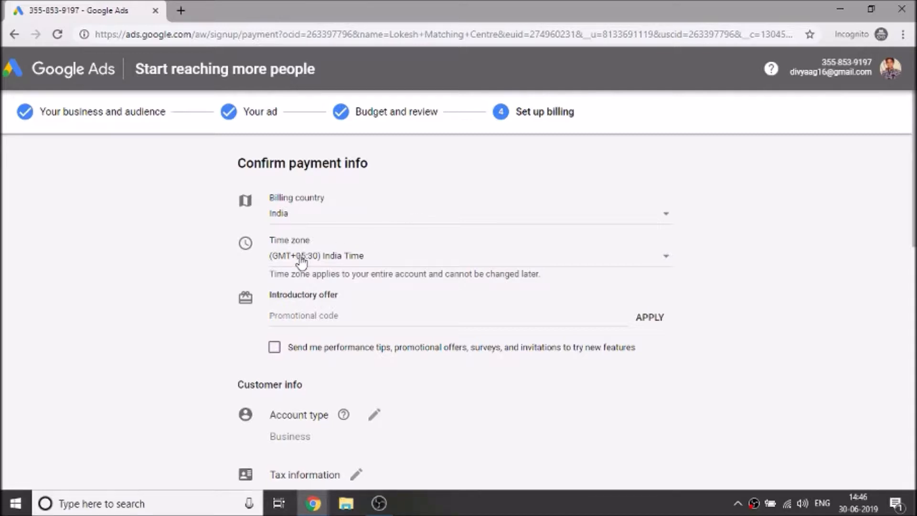
left_click(321, 258)
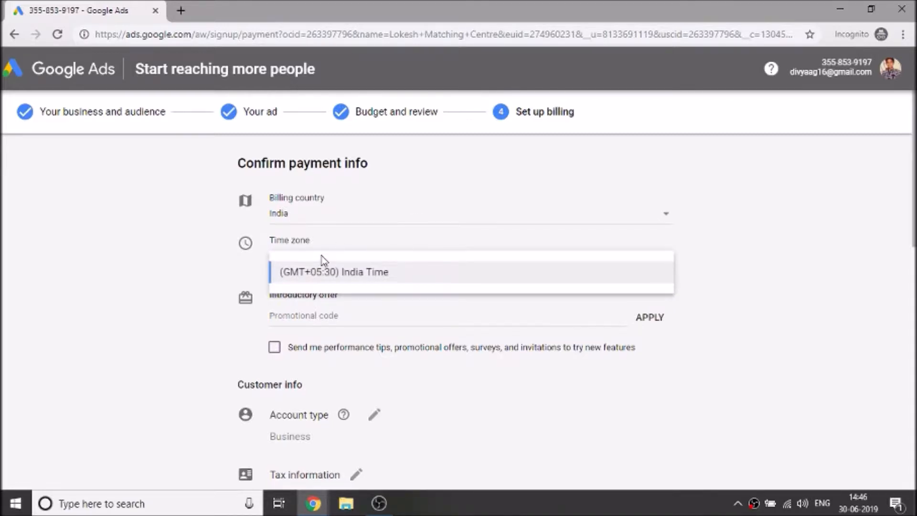
left_click(195, 275)
Step: Enter a promotional code and apply it
left_click(322, 316)
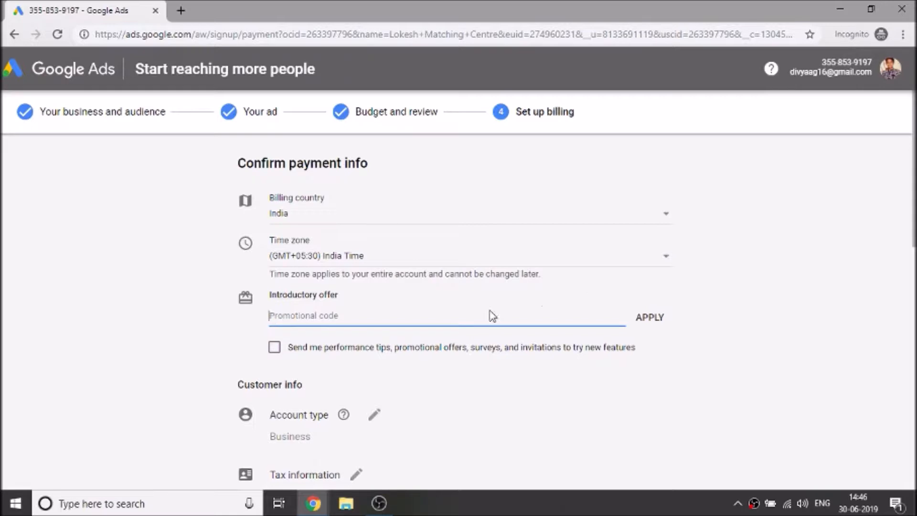
type("Divyansh agarwSMSKX")
left_click(645, 323)
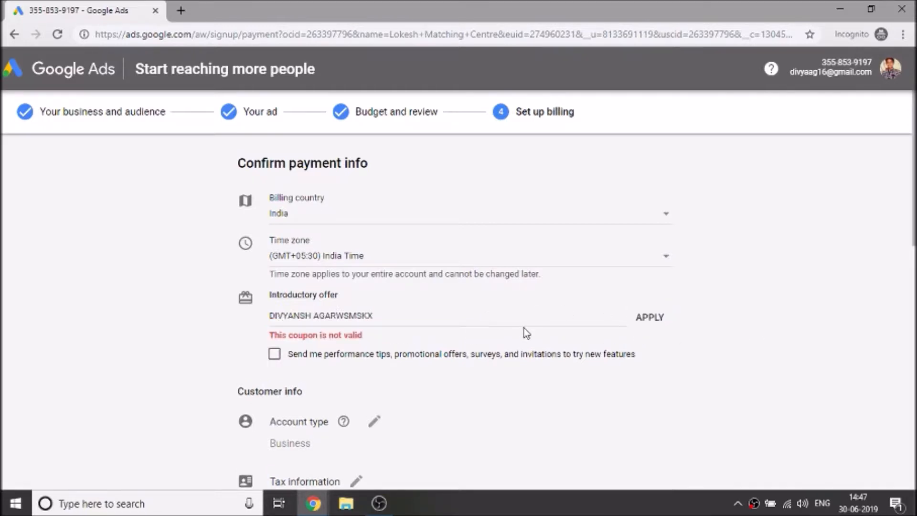
Step: Clear the rejected promotional code and opt in to performance tips and offers
left_click(423, 320)
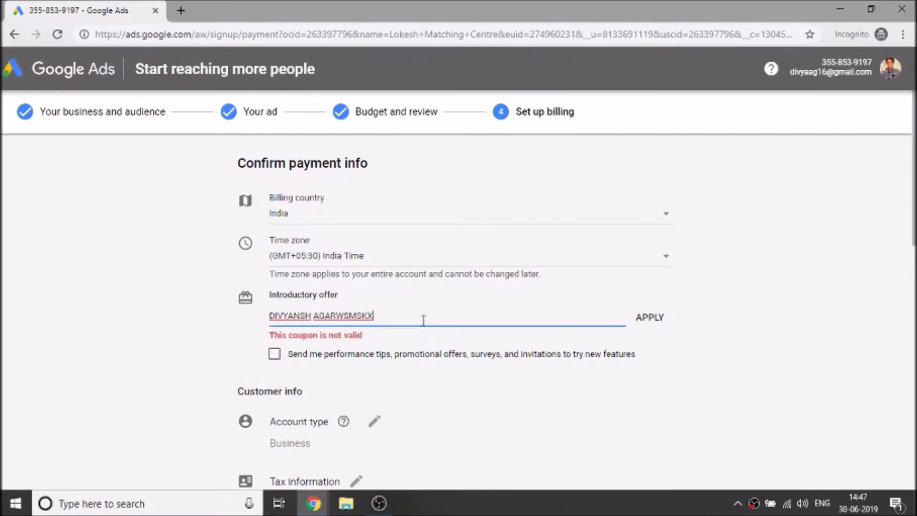
key("ctrl+a")
key("BackSpace")
left_click(165, 321)
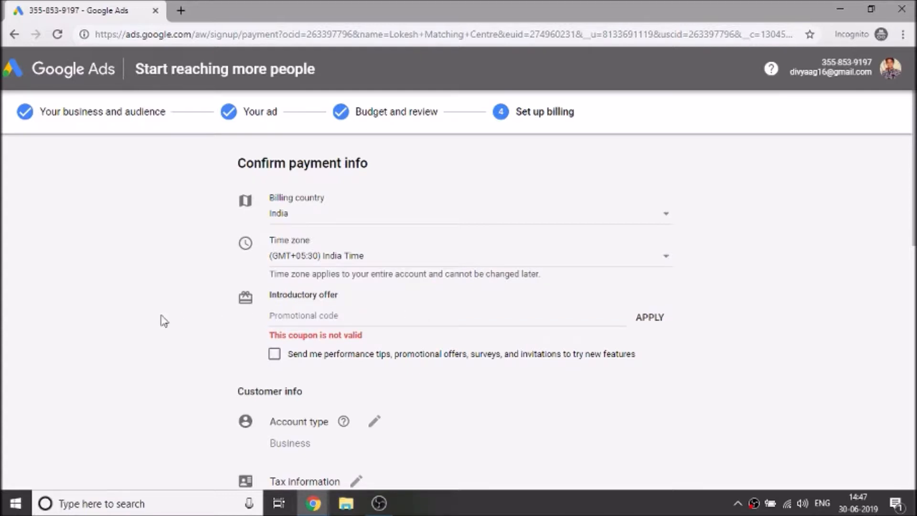
left_click(292, 355)
left_click_drag(290, 358, 643, 362)
Step: Review the account type help text on the billing form
left_click(643, 363)
scroll(245, 361, "down", 6)
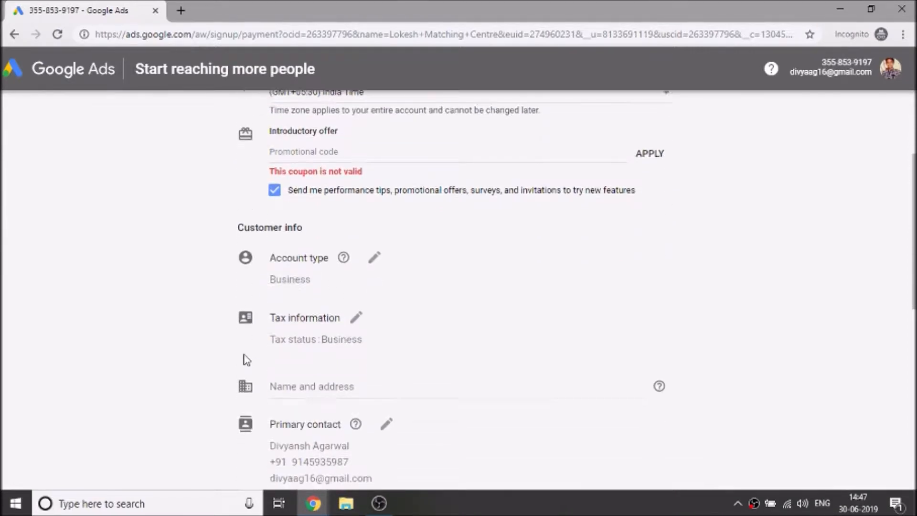
scroll(282, 286, "up", 1)
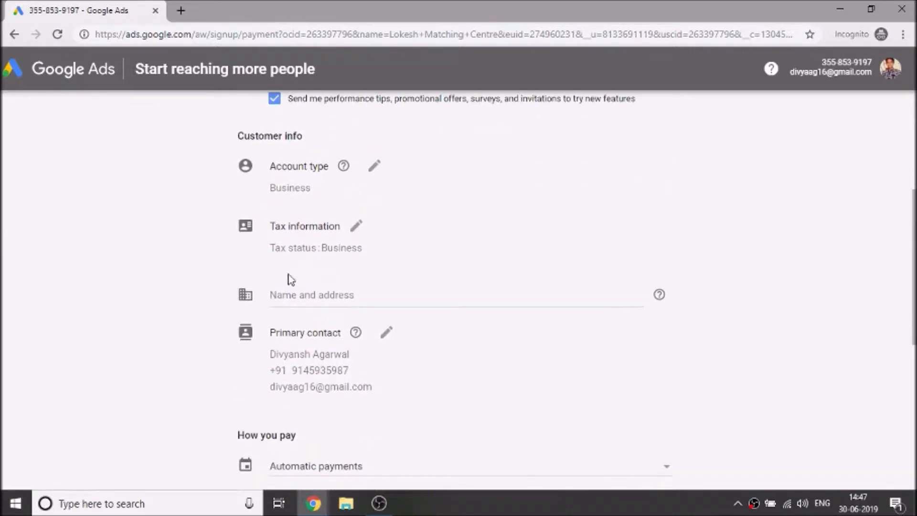
mouse_move(340, 164)
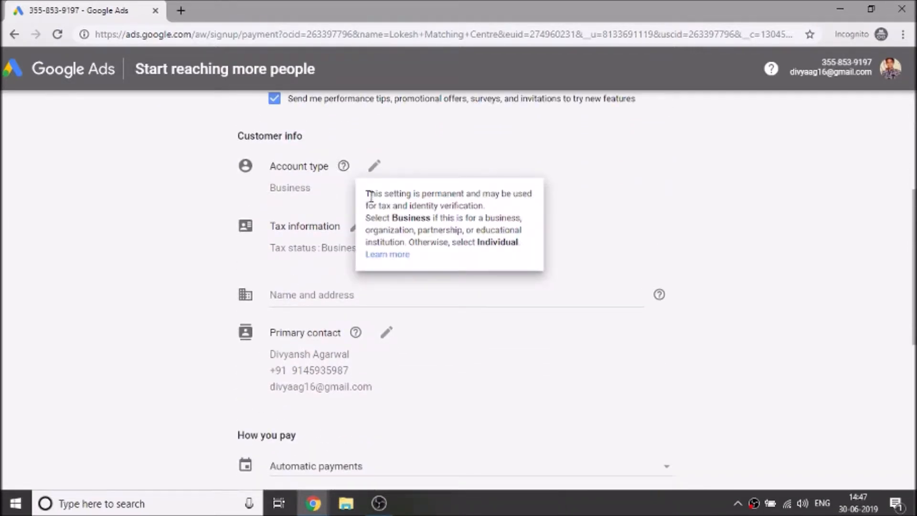
left_click_drag(368, 195, 487, 207)
left_click(487, 207)
Step: Switch the account type to Individual, then back to Business, and confirm it
left_click(380, 176)
left_click(374, 167)
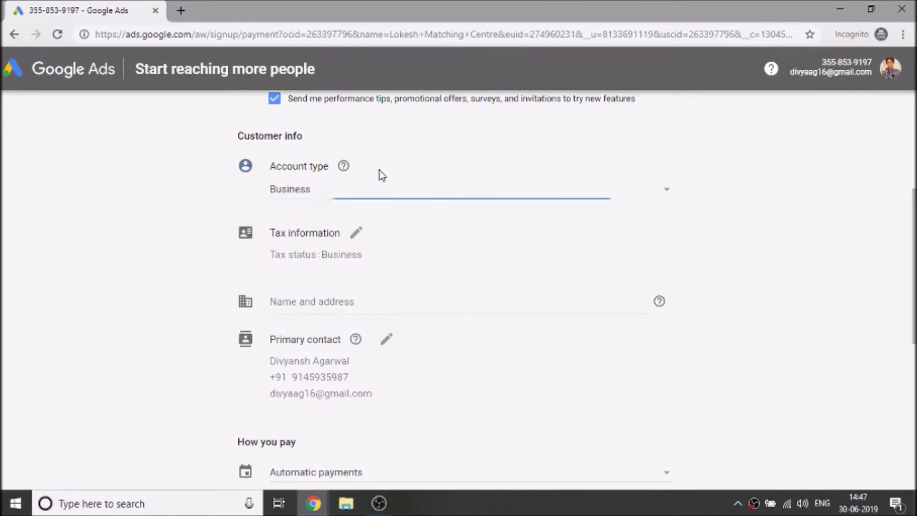
left_click(350, 191)
left_click(331, 178)
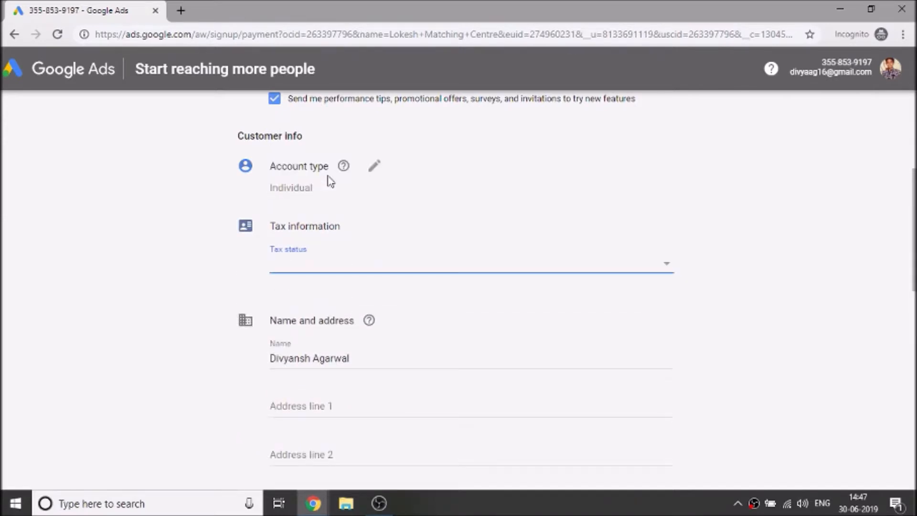
left_click(375, 168)
left_click(343, 198)
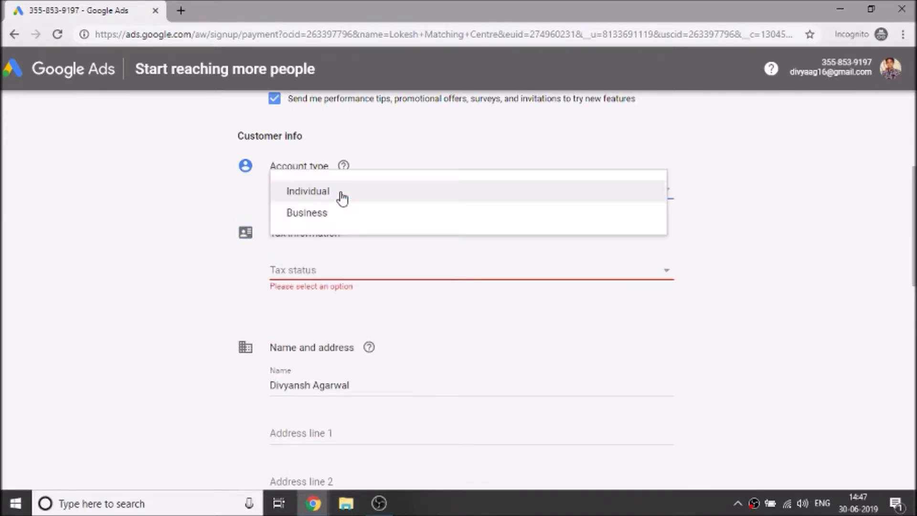
left_click(324, 215)
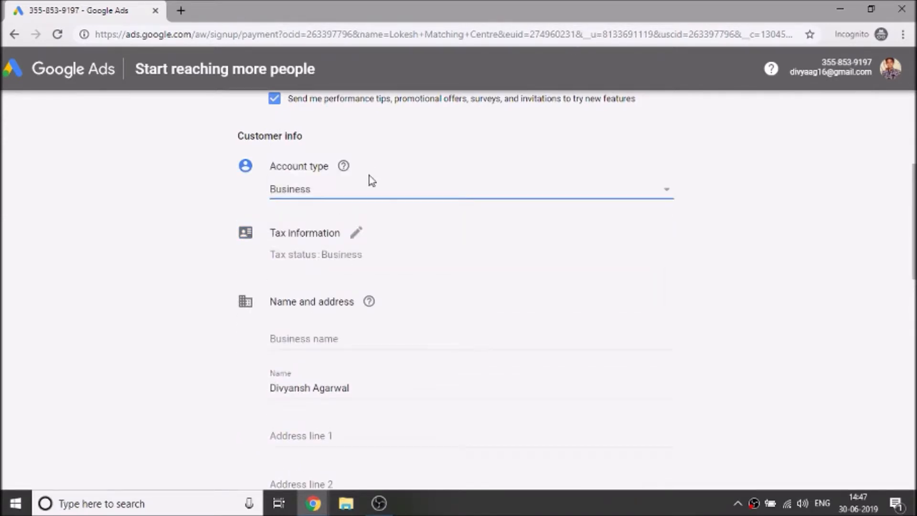
left_click(374, 249)
Step: Set the tax status to Business
scroll(344, 237, "down", 2)
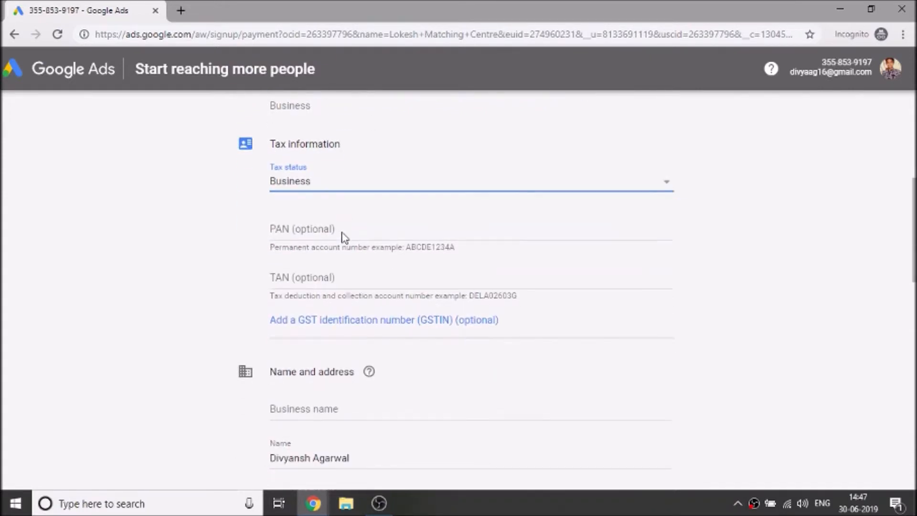
left_click(310, 189)
left_click(310, 190)
Step: Leave the optional PAN and TAN number fields blank after erasing a trial PAN entry
left_click(306, 233)
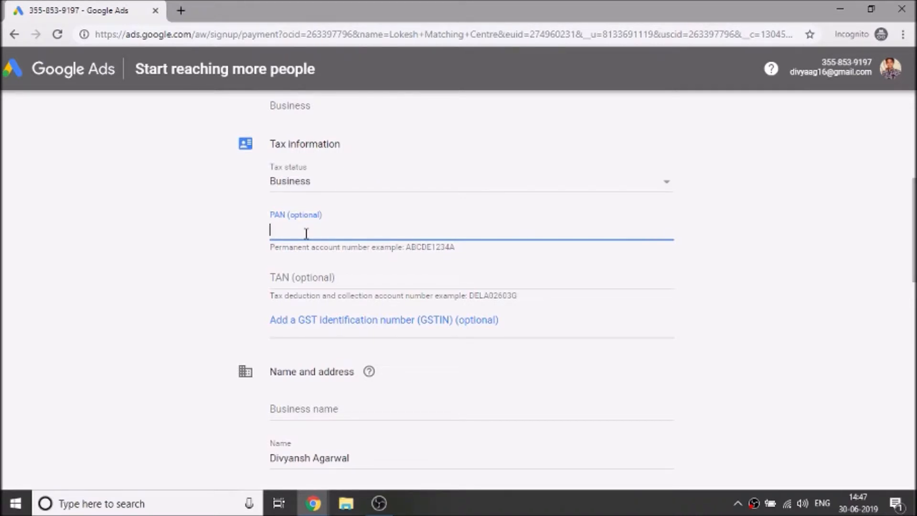
type("Dixcnsndnw")
key("BackSpace")
key("BackSpace")
key("BackSpace")
key("BackSpace")
key("BackSpace")
key("BackSpace")
key("BackSpace")
key("BackSpace")
key("BackSpace")
key("BackSpace")
left_click(330, 284)
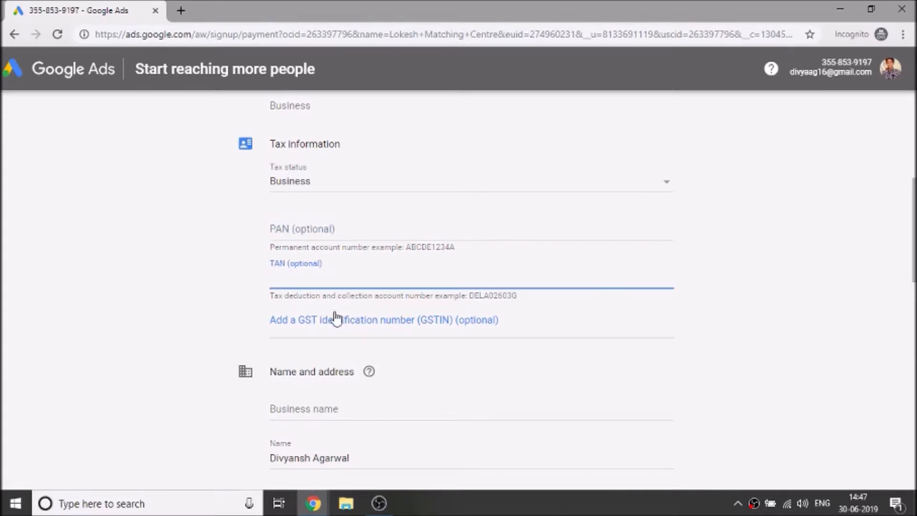
left_click(236, 288)
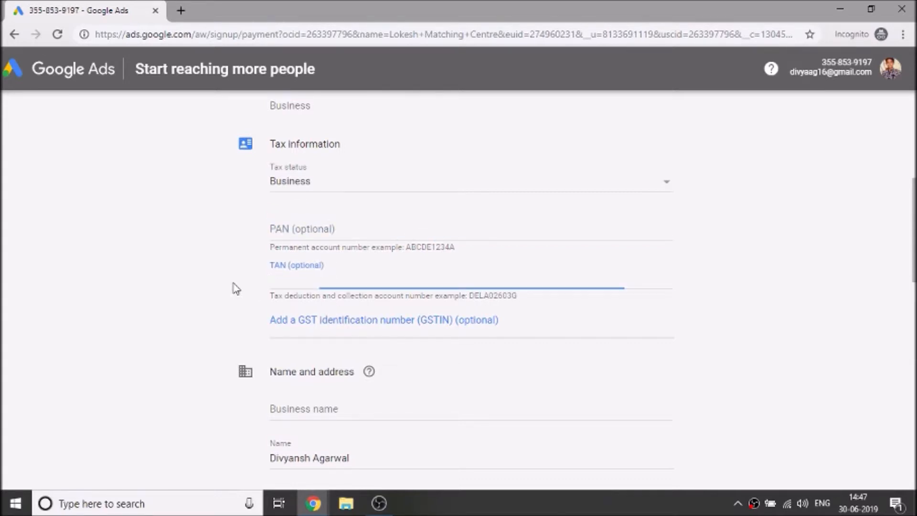
scroll(236, 289, "up", 1)
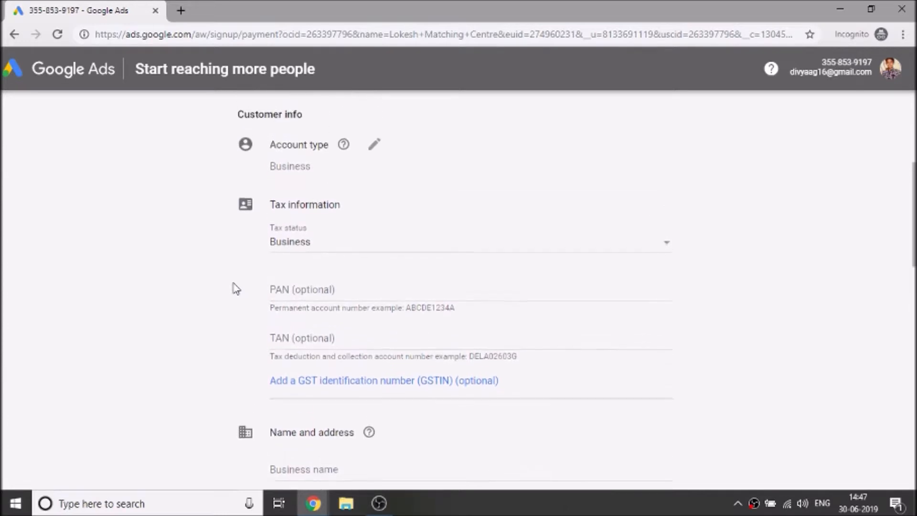
scroll(236, 289, "down", 5)
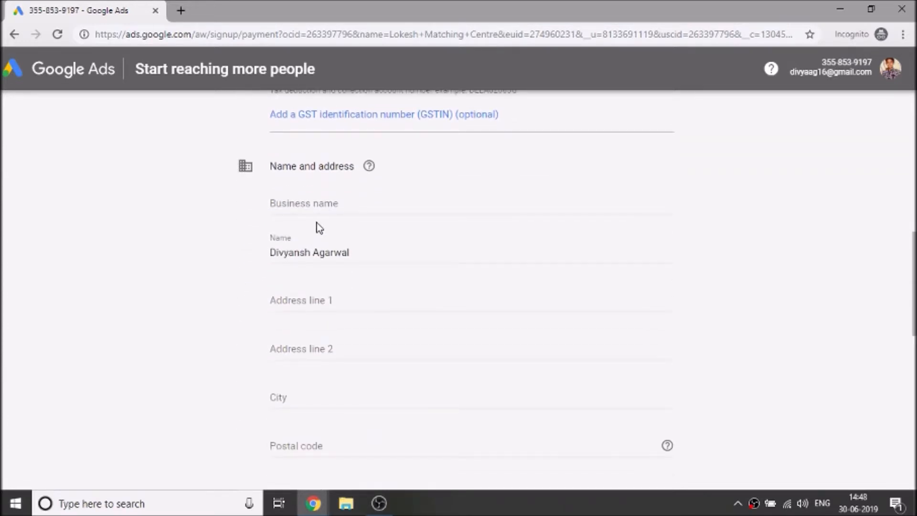
scroll(333, 206, "down", 3)
Step: Enter the business name and first address line, leaving the second address line empty
scroll(336, 211, "up", 3)
left_click(334, 206)
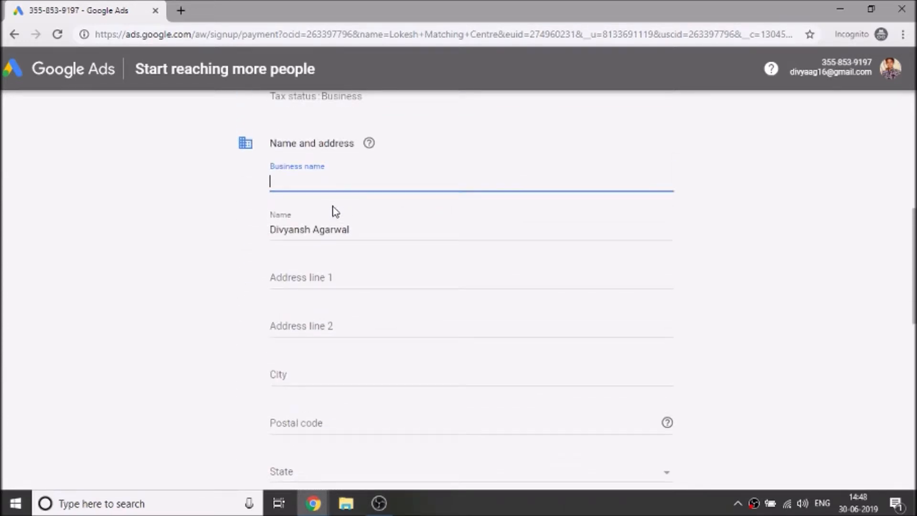
type("Lokesh Matching Cen")
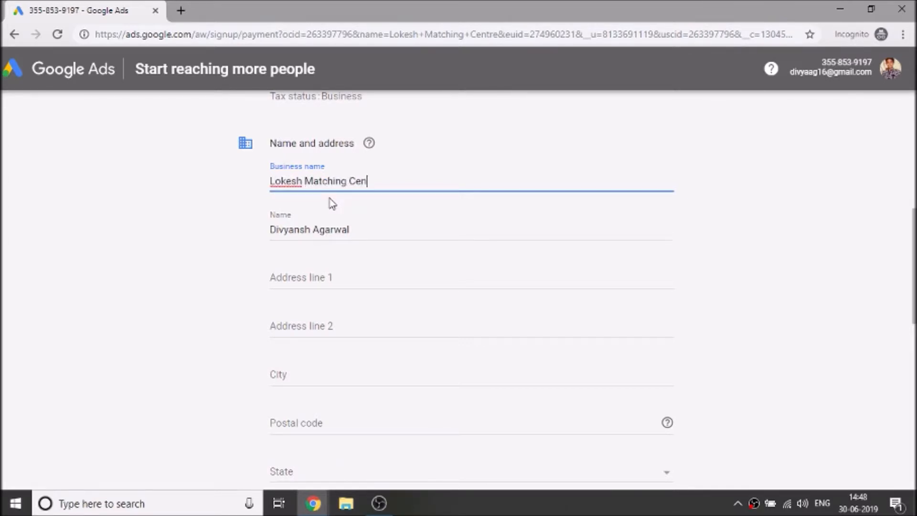
type("tre")
key("Tab")
left_click(304, 269)
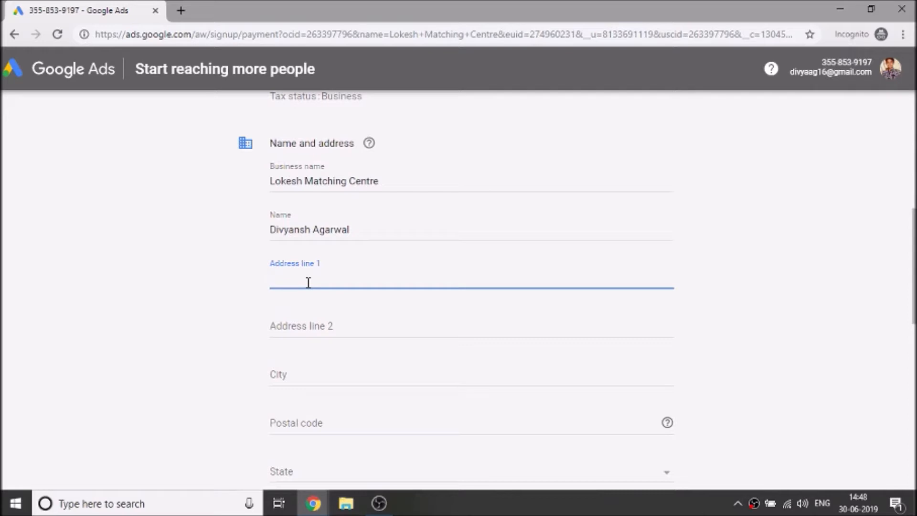
type("Sodala")
key("Tab")
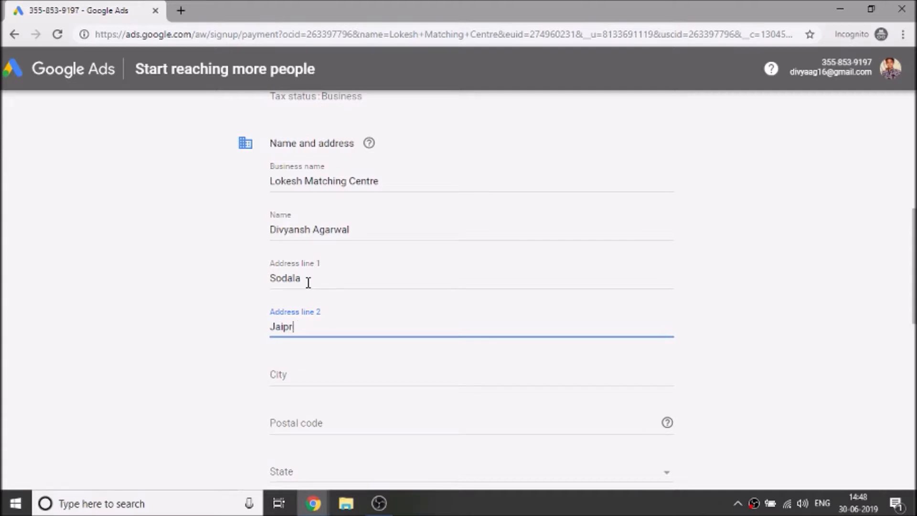
double_click(308, 283)
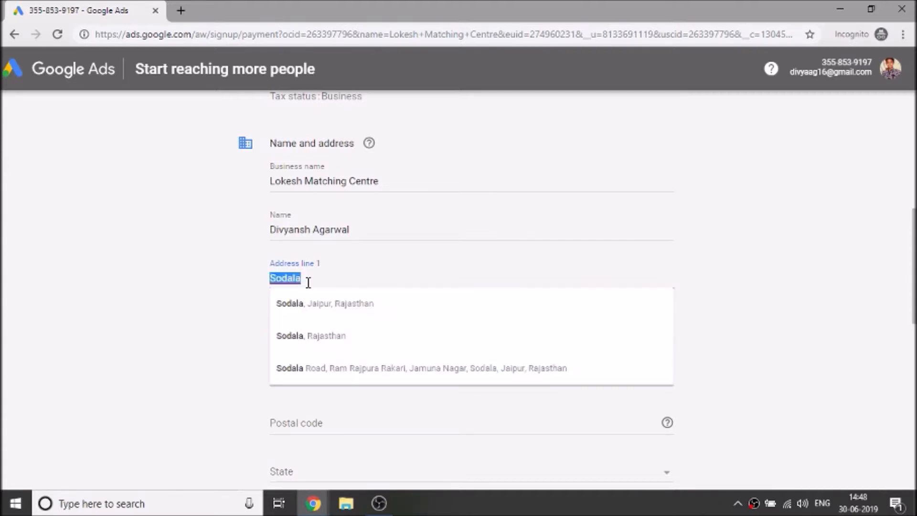
key("Tab")
key("BackSpace")
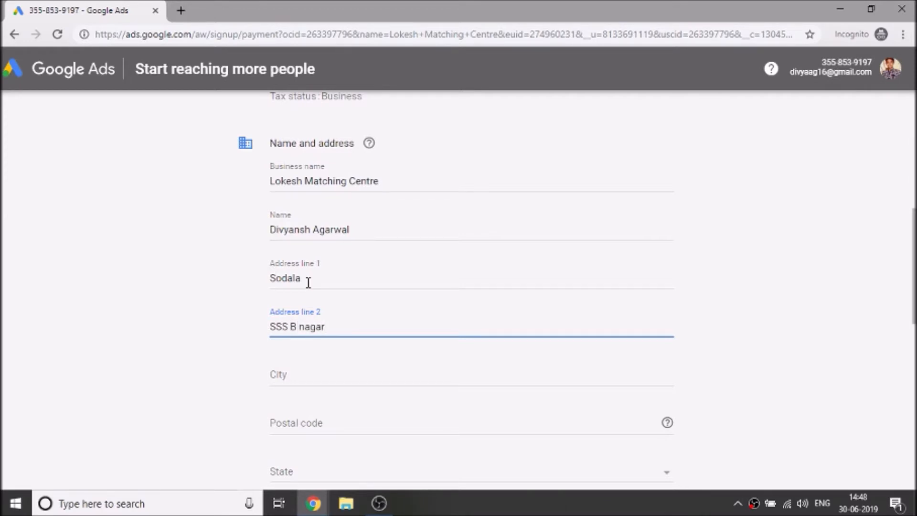
Step: Fill in the city and postal code of the business address
key("Tab")
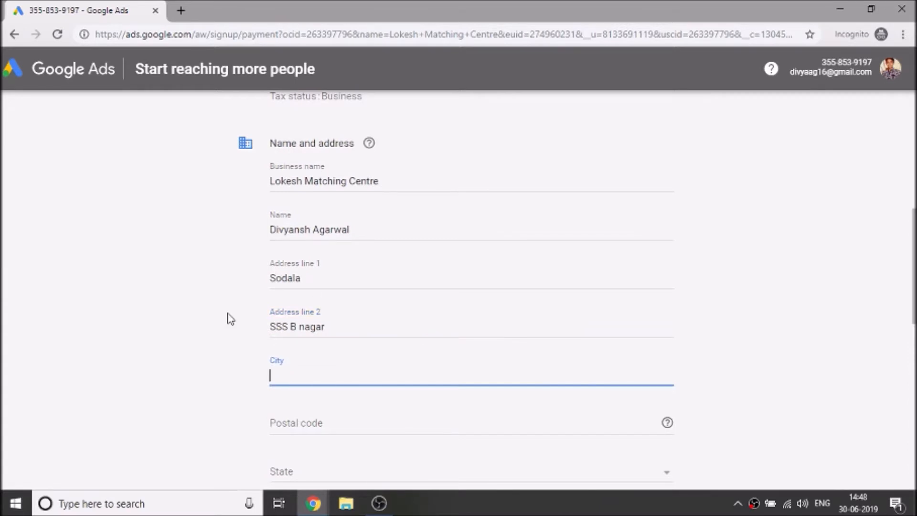
type("Jaipur")
key("Tab")
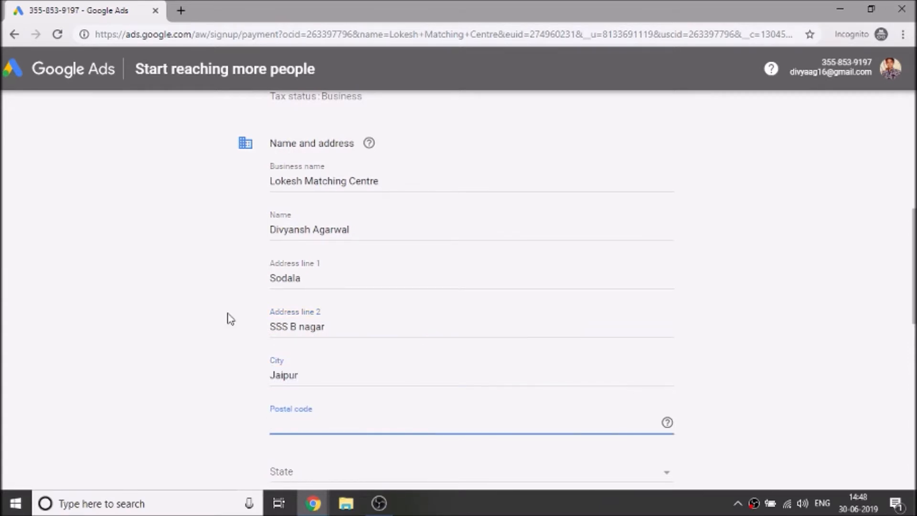
type("30233882")
left_click(199, 330)
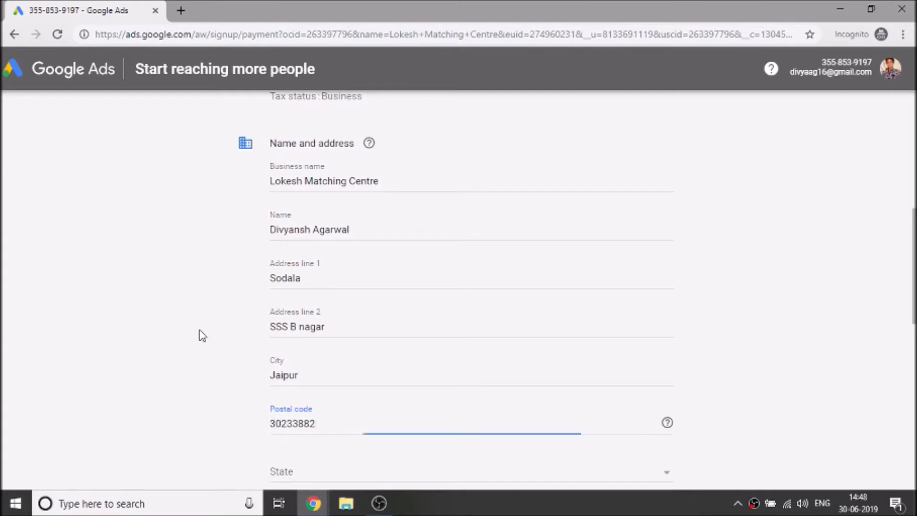
scroll(200, 330, "down", 4)
Step: Set the state to Andaman & Nicobar
left_click(287, 277)
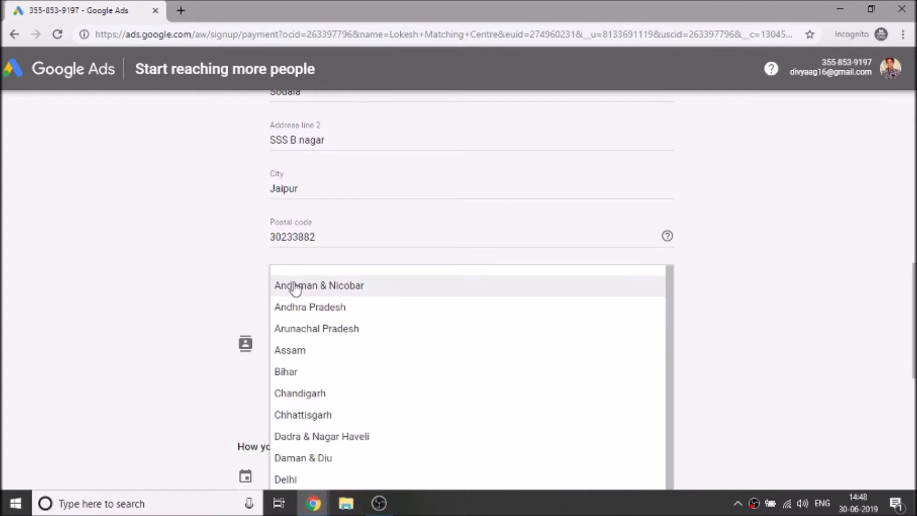
left_click(296, 287)
scroll(195, 279, "down", 3)
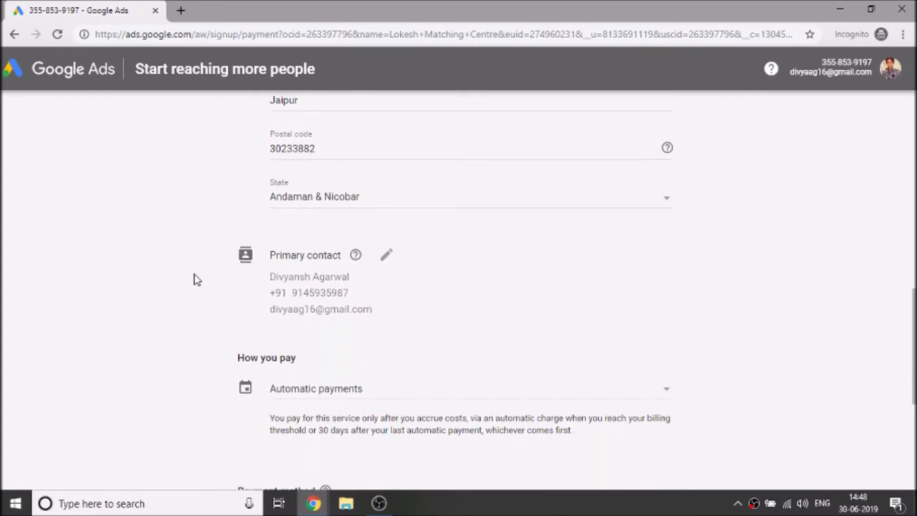
scroll(168, 303, "down", 2)
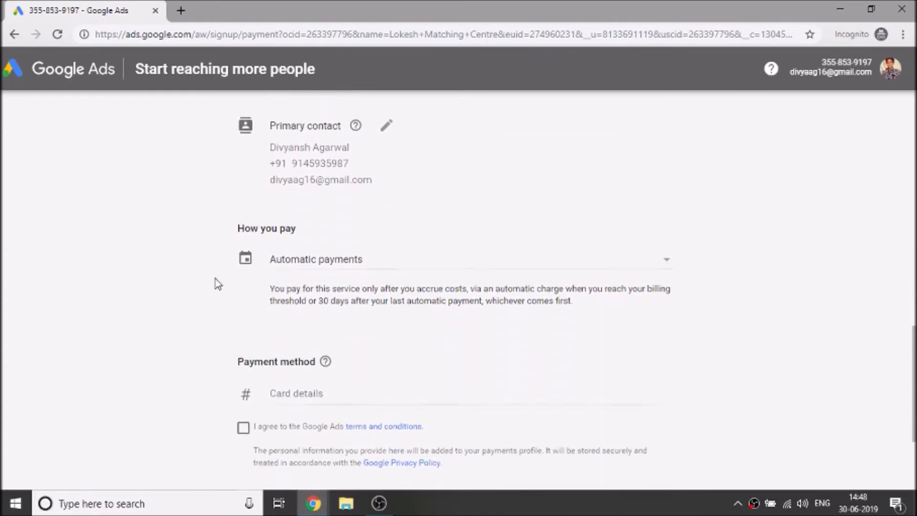
Step: Switch to Manual payments with a payment amount of 100
left_click(296, 272)
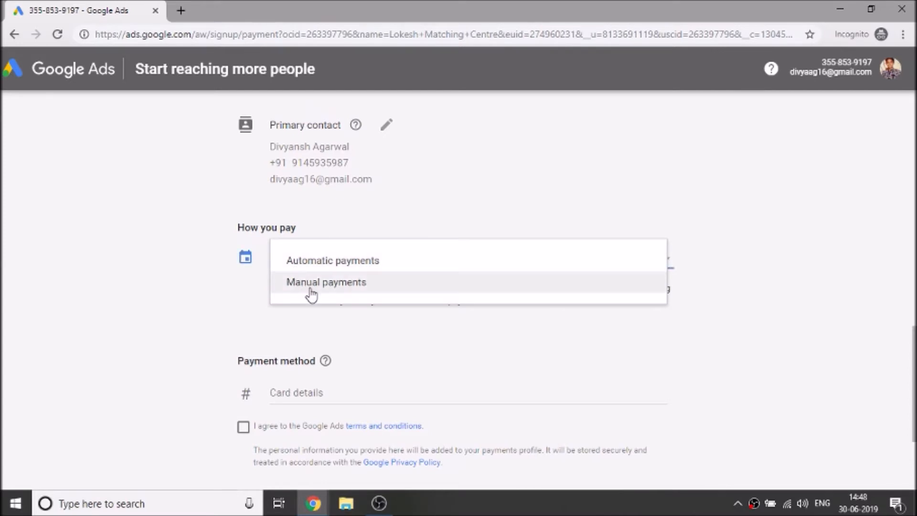
left_click(311, 288)
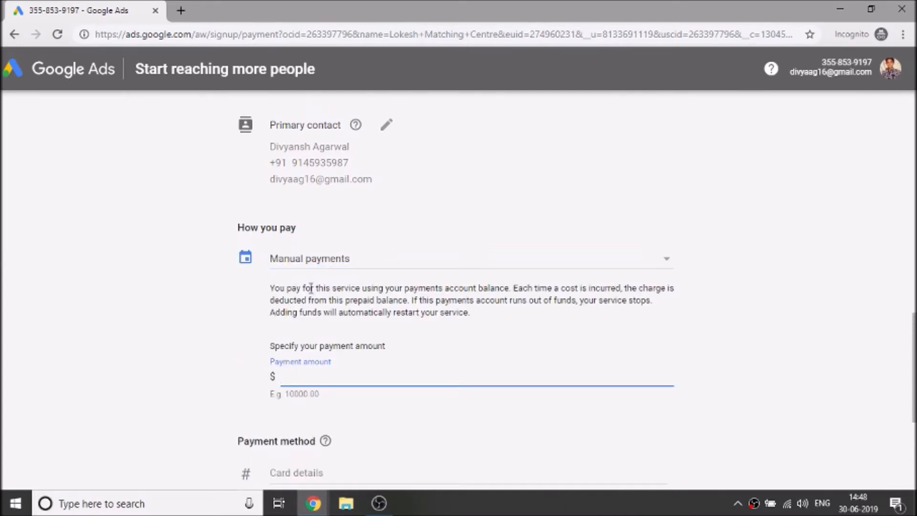
scroll(280, 346, "down", 1)
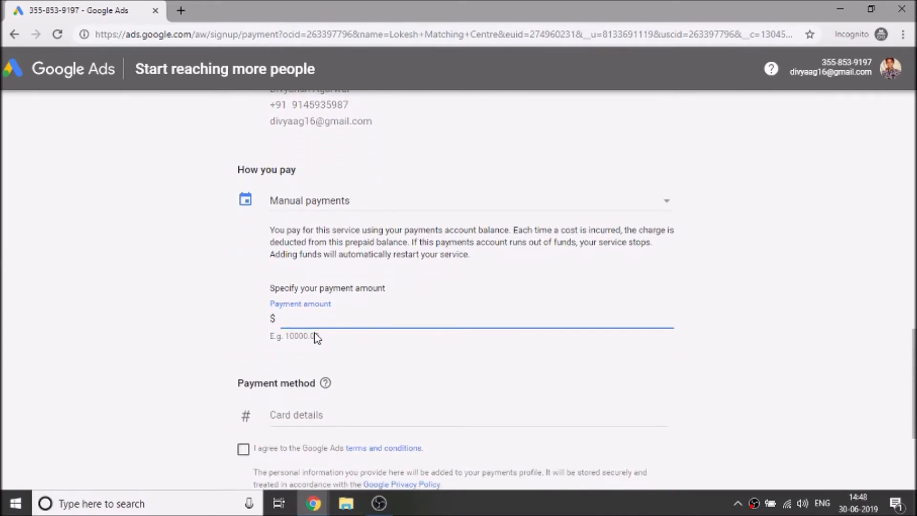
type("100")
left_click(143, 319)
scroll(162, 304, "down", 3)
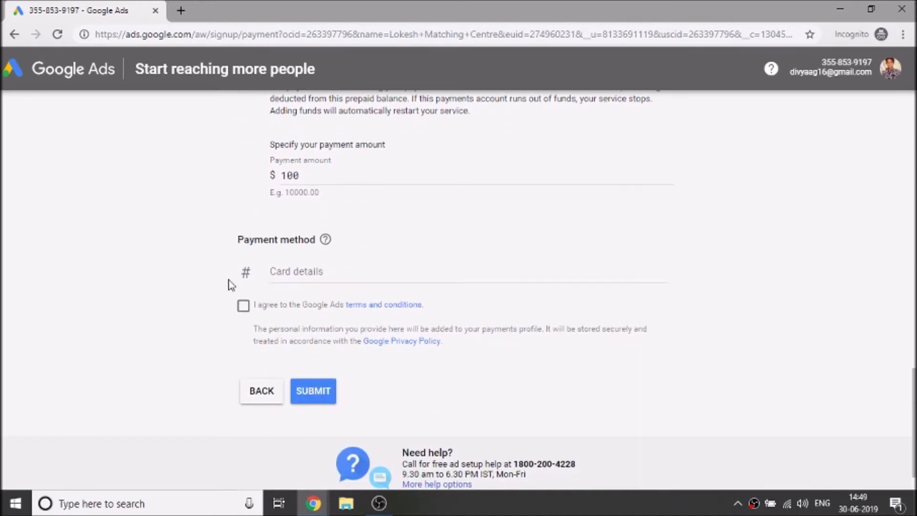
Step: Enter a card number, step through the card fields, then delete the card number
left_click(332, 264)
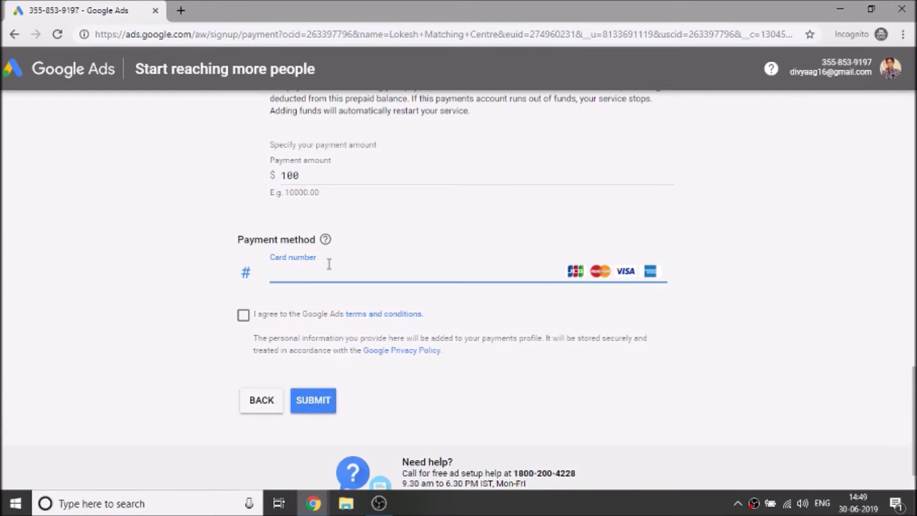
left_click(614, 277)
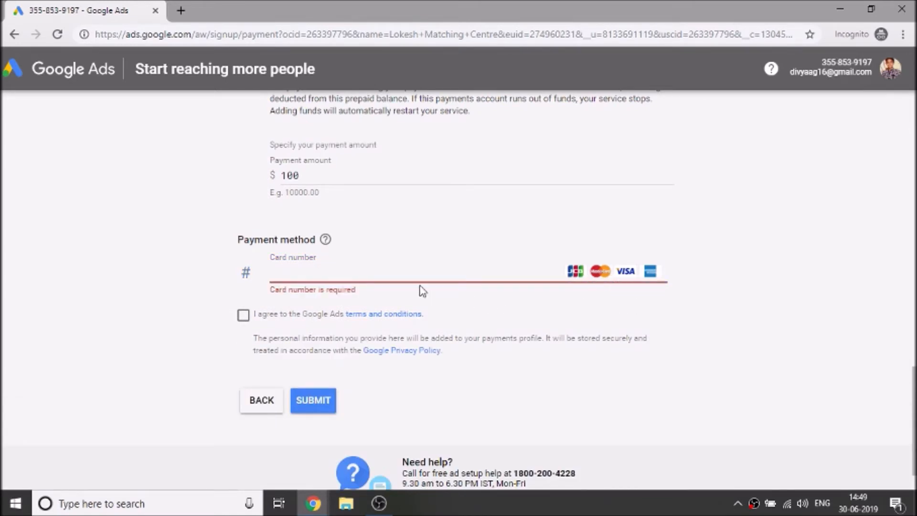
left_click(298, 276)
left_click(291, 317)
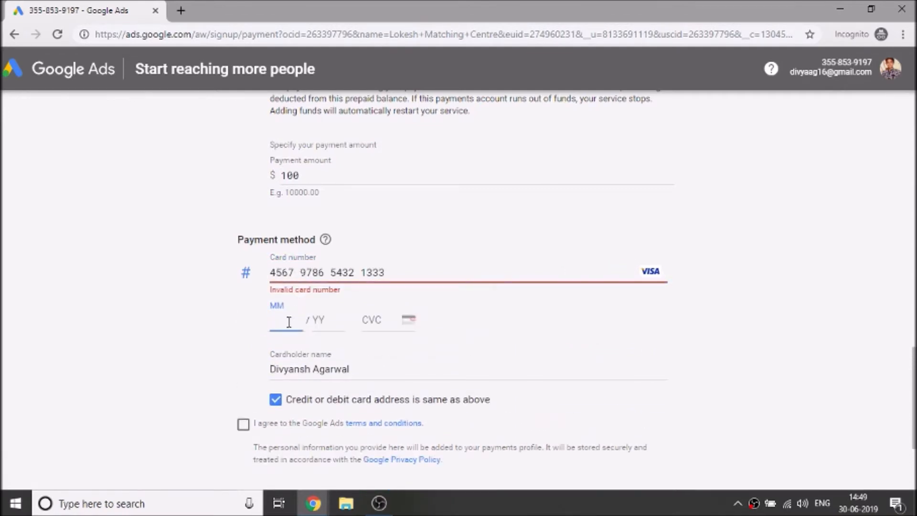
left_click(317, 319)
key("Tab")
left_click(287, 372)
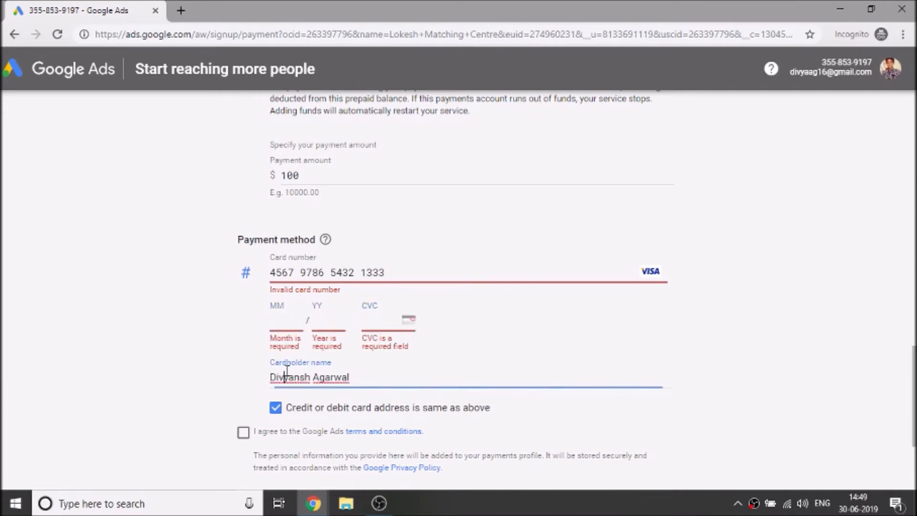
left_click(277, 409)
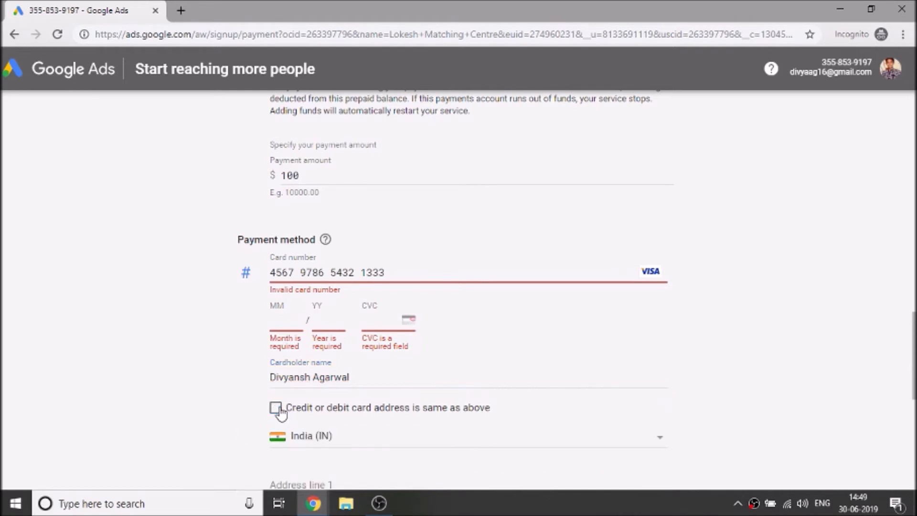
left_click(424, 262)
key("ctrl+a")
key("BackSpace")
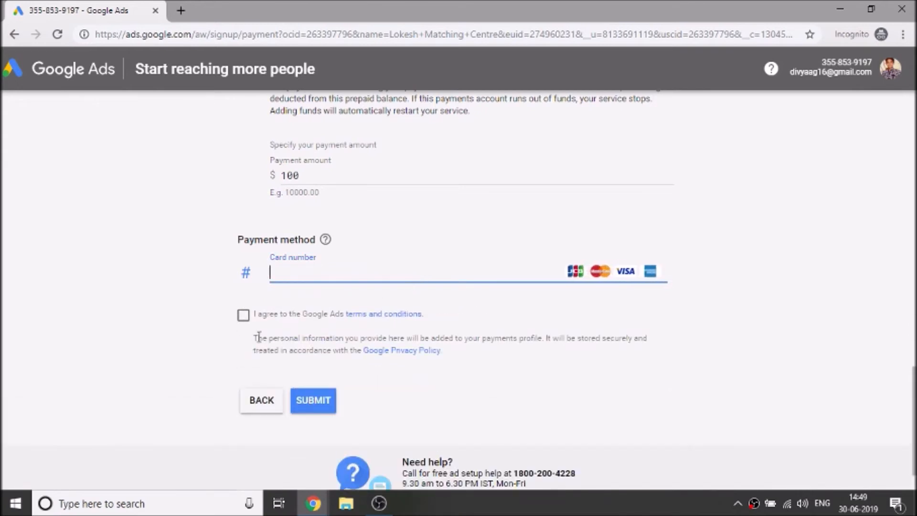
Step: Accept the Google Ads terms and read them in a new tab before returning
left_click(250, 321)
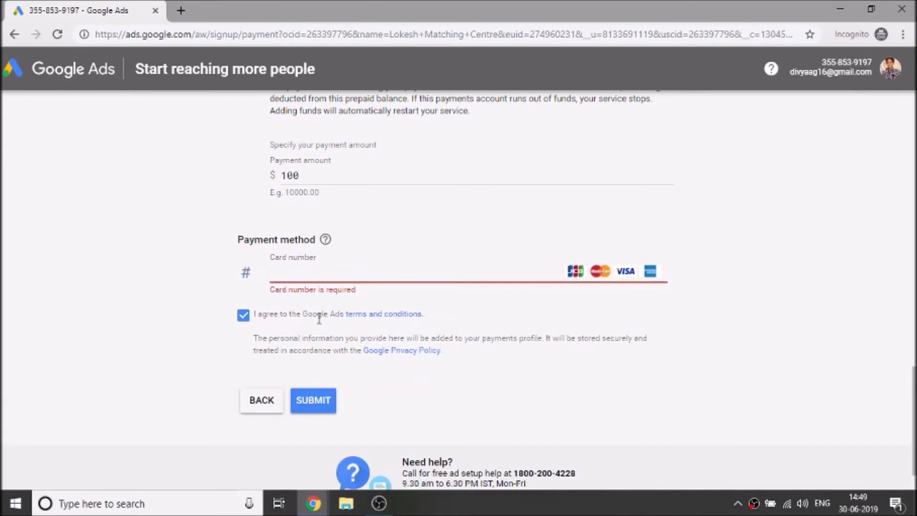
right_click(359, 325)
left_click(382, 326)
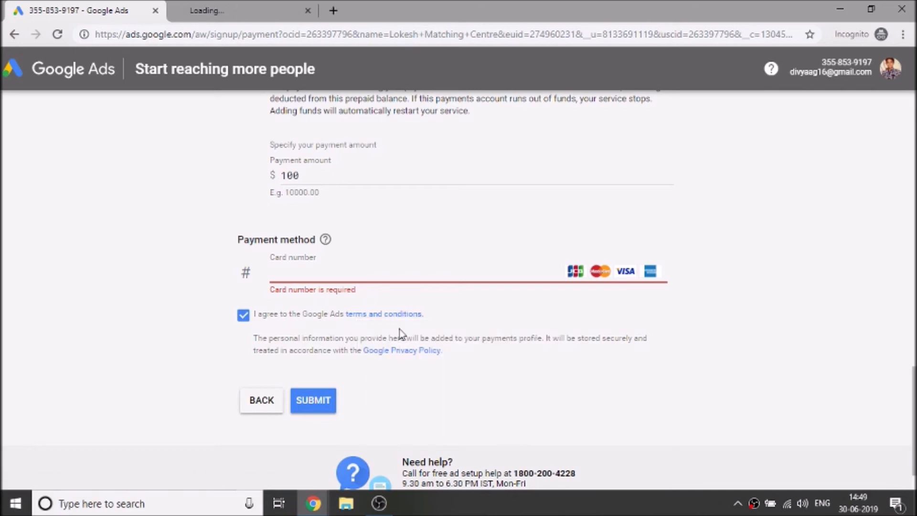
left_click(202, 6)
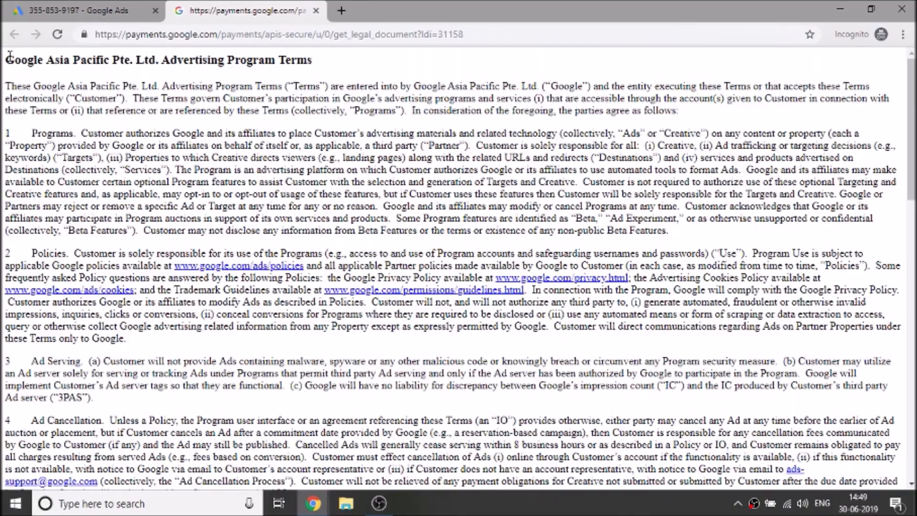
scroll(92, 122, "down", 20)
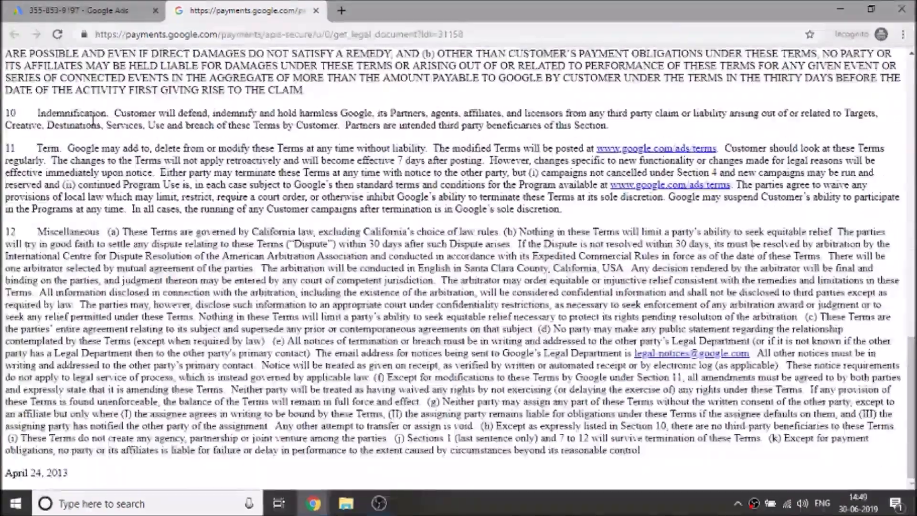
scroll(92, 122, "up", 20)
left_click(72, 9)
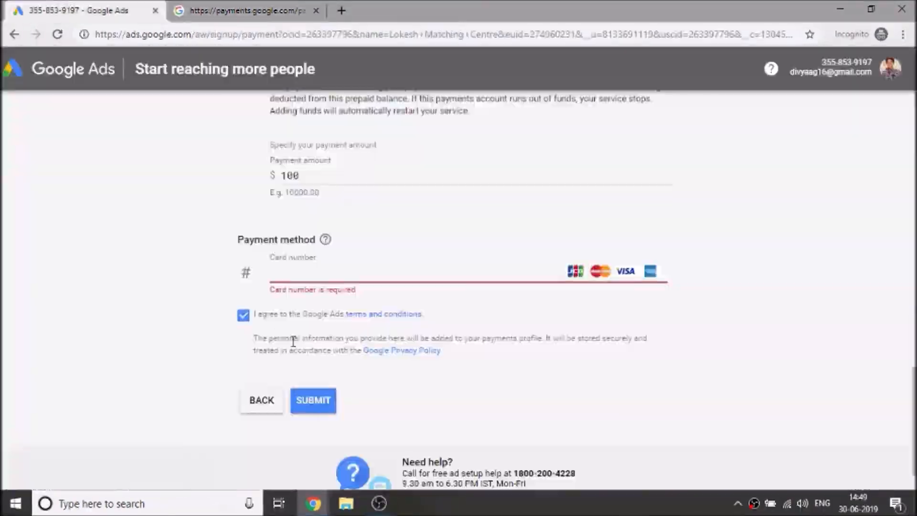
Step: Uncheck the terms and conditions agreement and return to the Confirm payment info section
left_click_drag(254, 339, 466, 361)
left_click(466, 362)
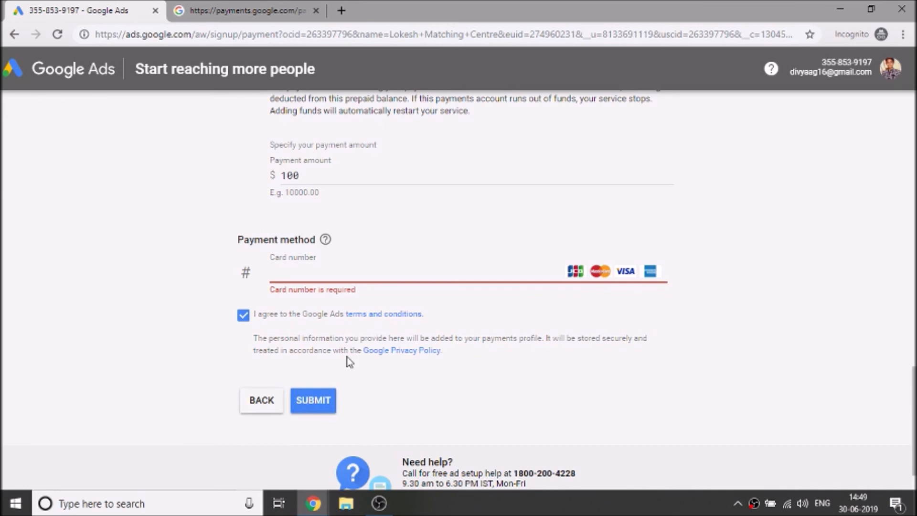
left_click(243, 317)
left_click(253, 394)
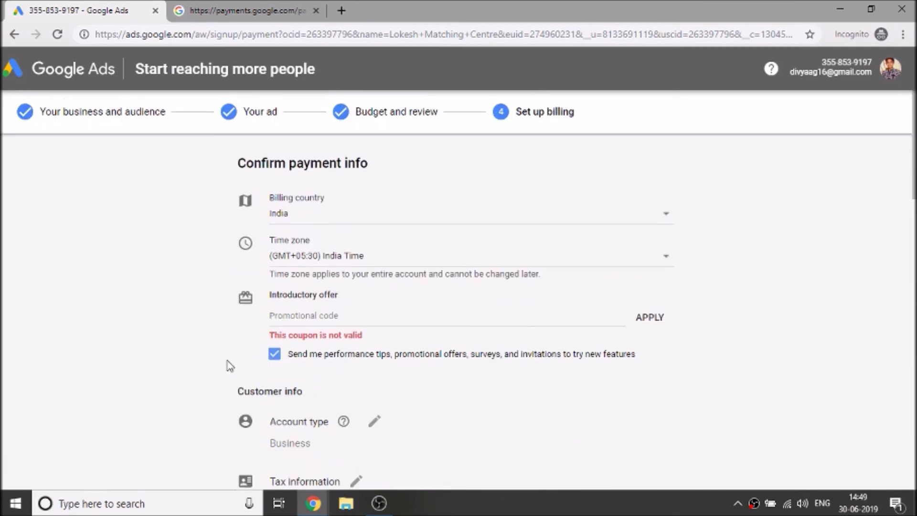
scroll(230, 365, "down", 20)
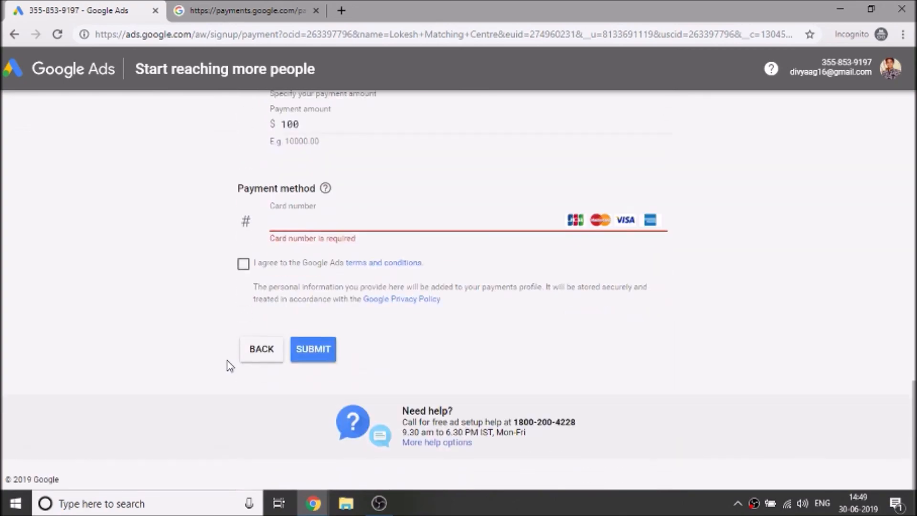